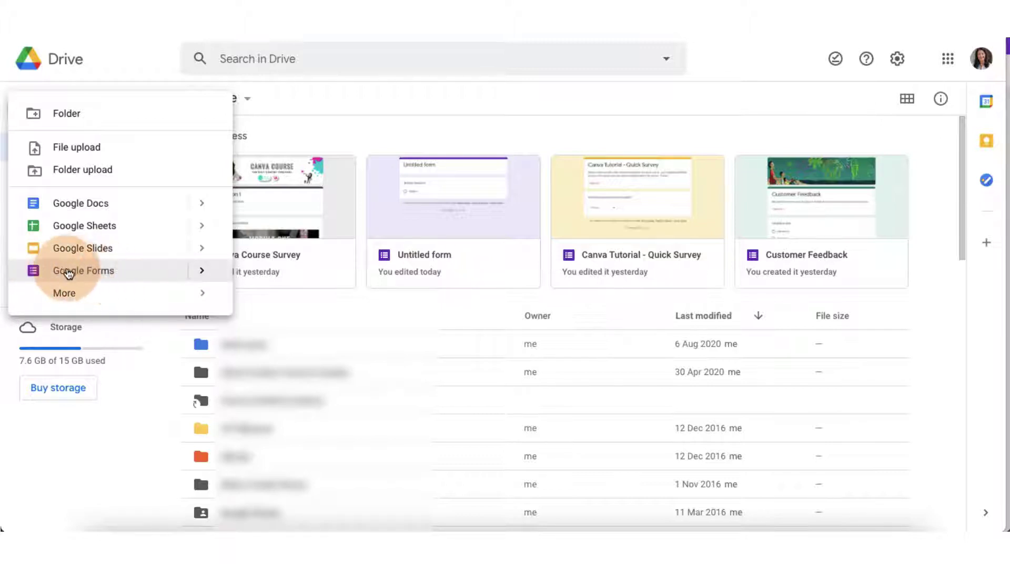
Create a blank Google Form from Drive and name it "Canva Course Survey"
{"action": "left_click", "coordinate": [203, 274]}
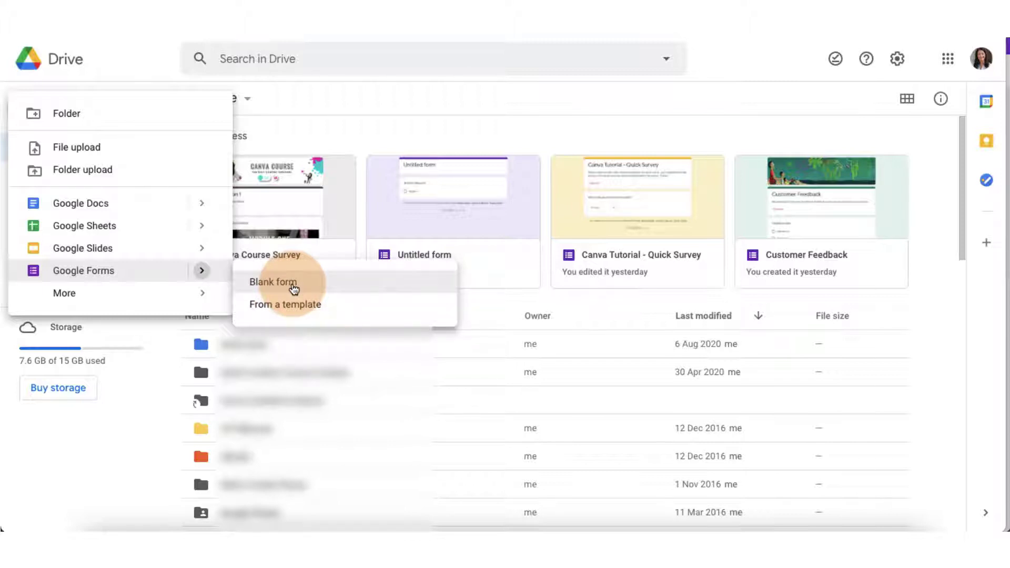
{"action": "left_click", "coordinate": [292, 285]}
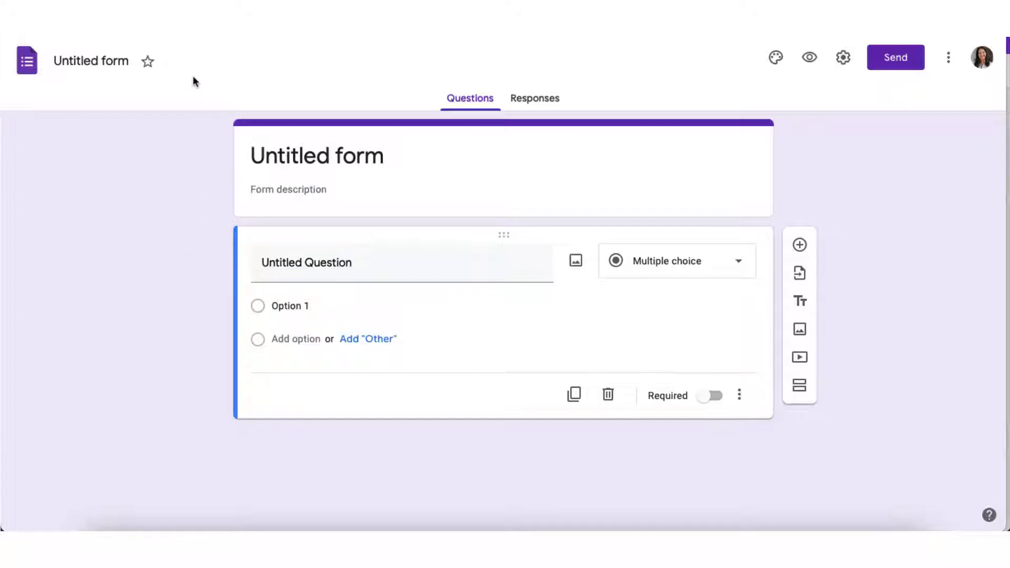
{"action": "left_click", "coordinate": [127, 61]}
{"action": "type", "text": "Canva Course Survey"}
{"action": "key", "text": "Return"}
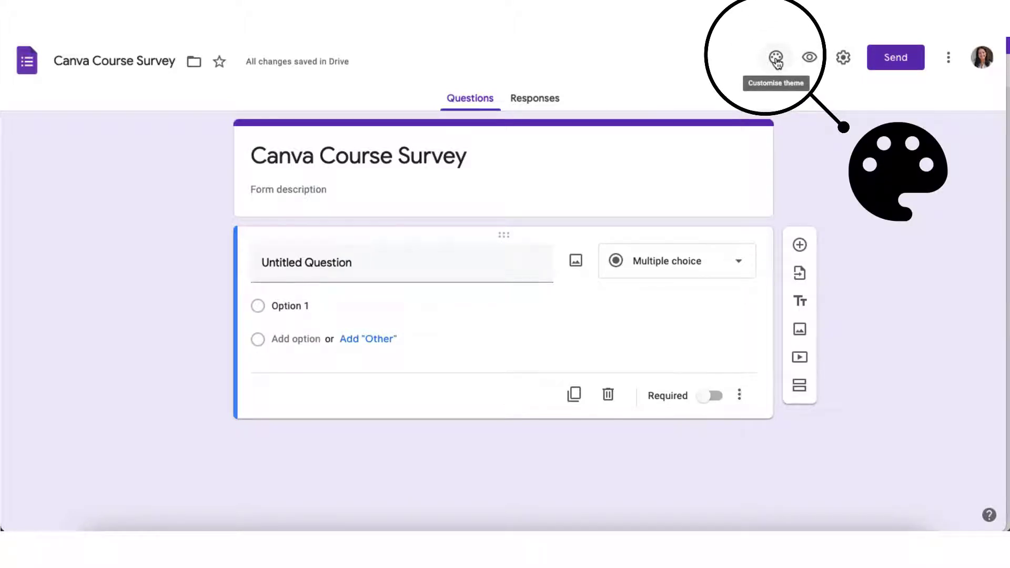
Open the form's theme options and review the header image sources: themes, upload and photos
{"action": "left_click", "coordinate": [776, 59]}
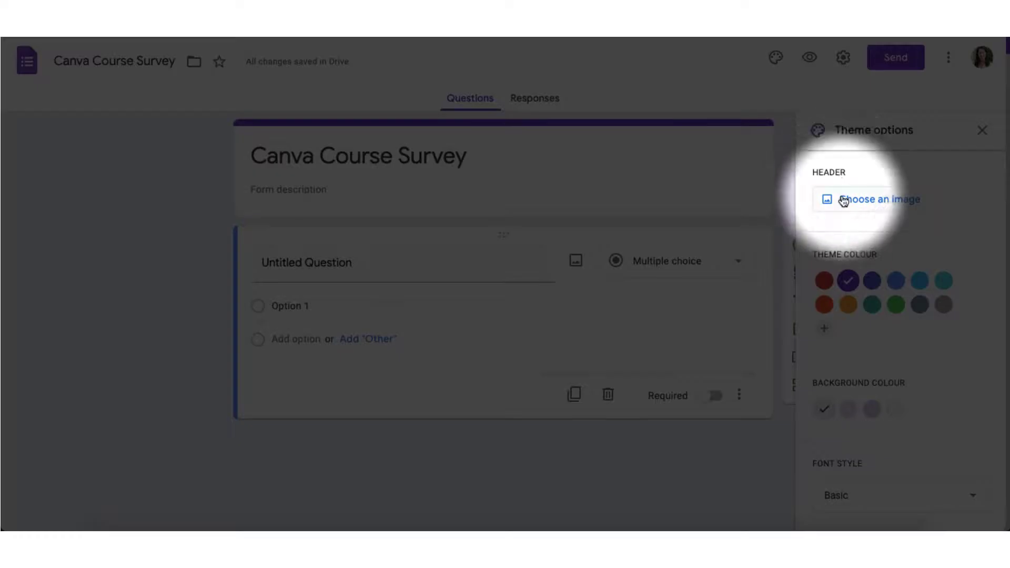
{"action": "left_click", "coordinate": [844, 200]}
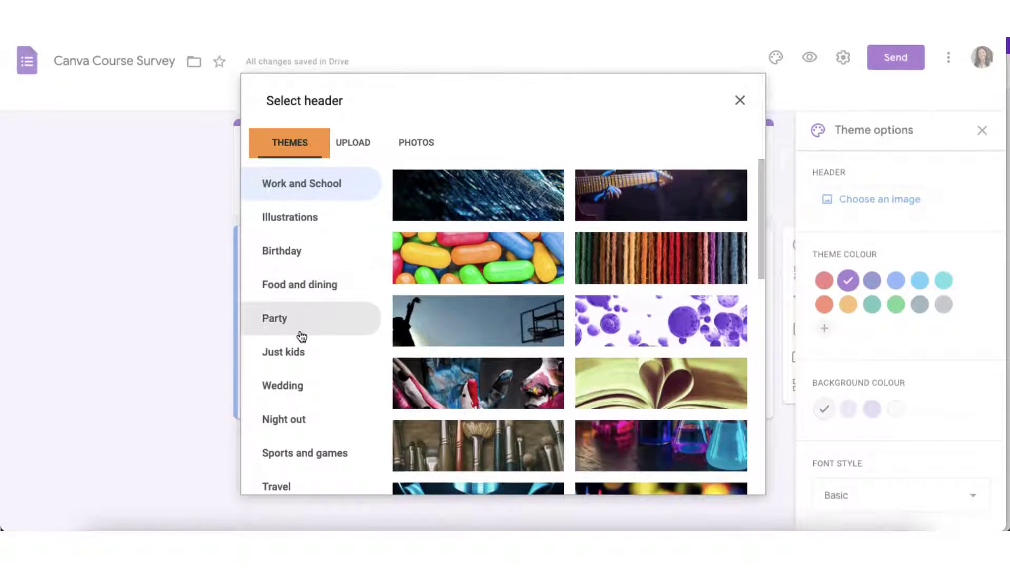
{"action": "left_click", "coordinate": [354, 148]}
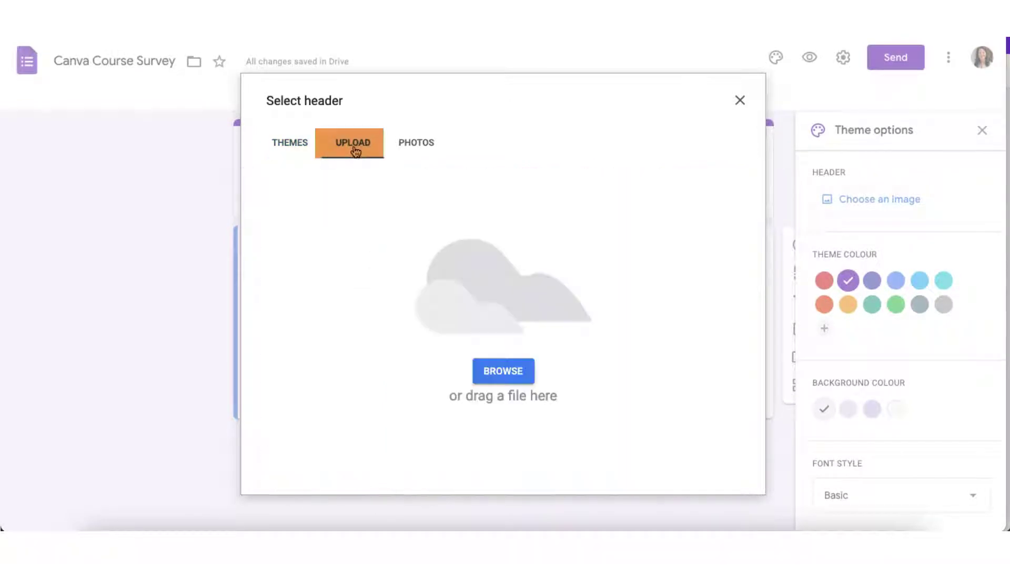
{"action": "left_click", "coordinate": [429, 147]}
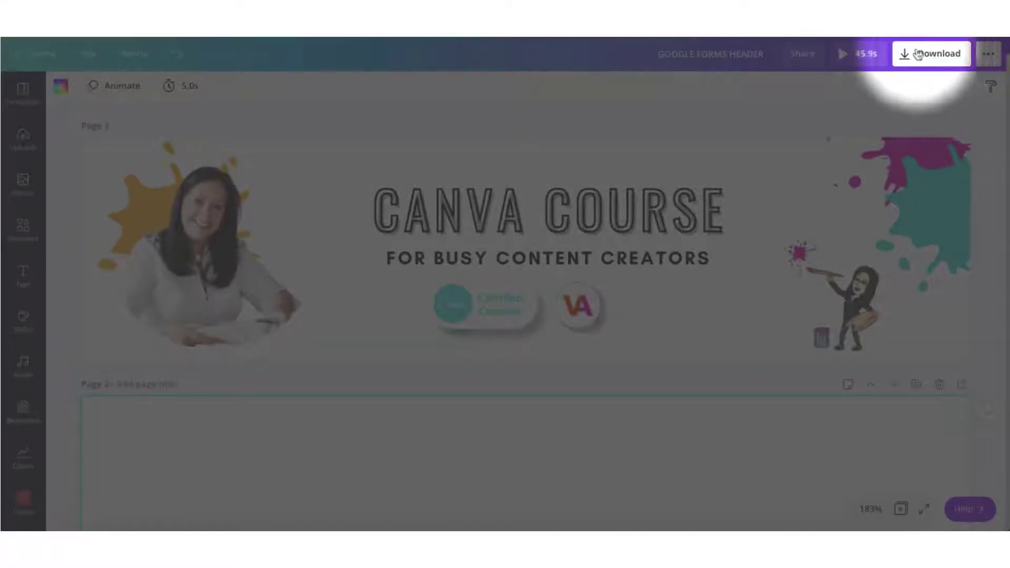
Switch to the GOOGLE FORMS HEADER design in Canva and download only page 1 as a PNG
{"action": "left_click", "coordinate": [907, 58]}
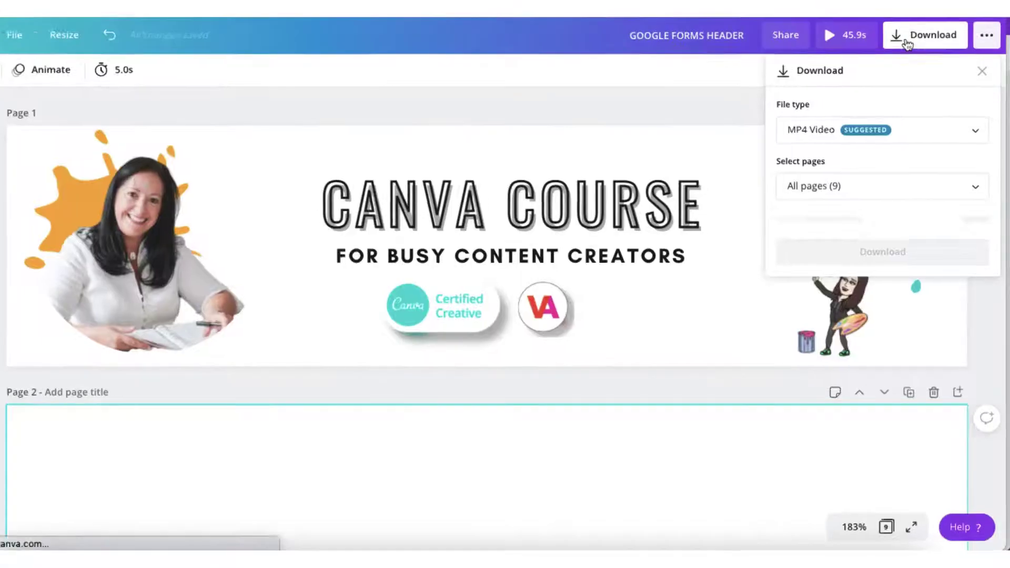
{"action": "left_click", "coordinate": [805, 120]}
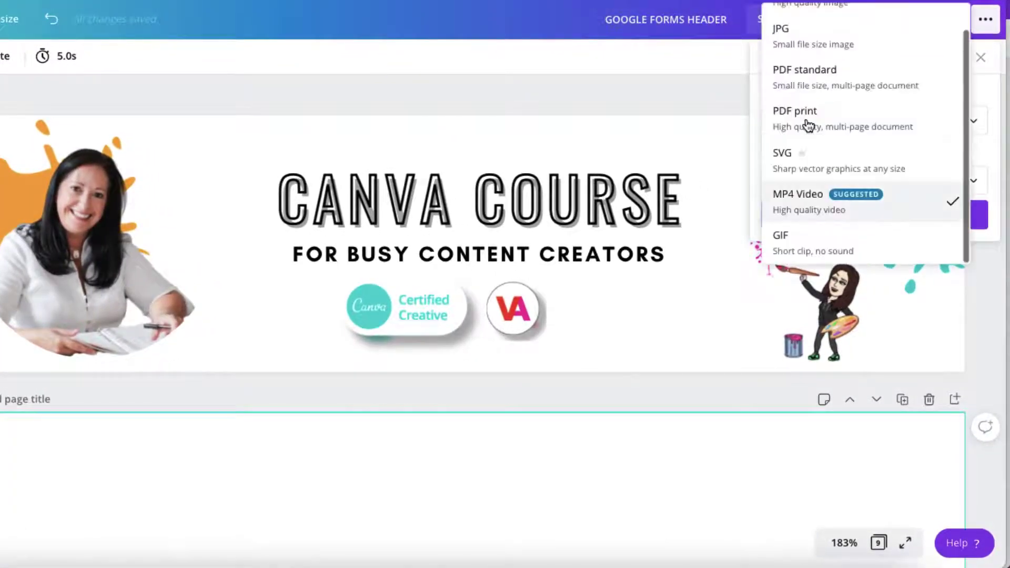
{"action": "scroll", "coordinate": [802, 78], "scroll_direction": "up", "scroll_amount": 1}
{"action": "left_click", "coordinate": [799, 33]}
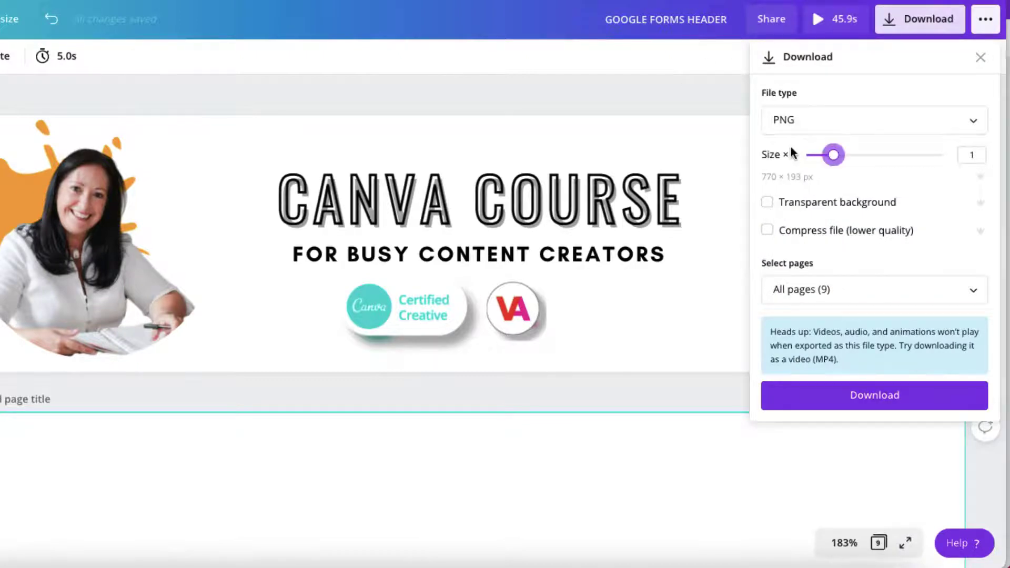
{"action": "left_click", "coordinate": [788, 294]}
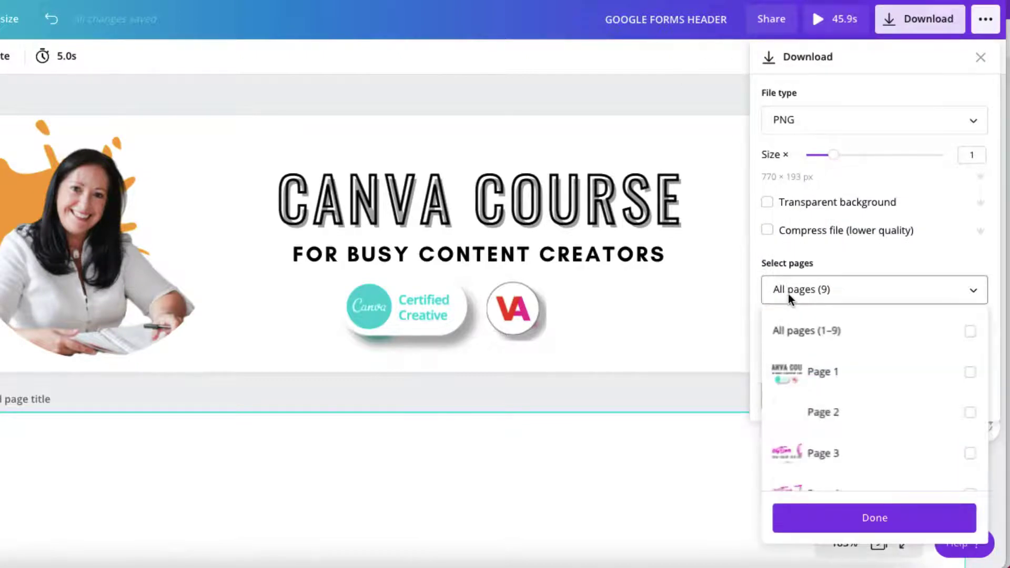
{"action": "left_click", "coordinate": [971, 372]}
{"action": "left_click", "coordinate": [889, 518]}
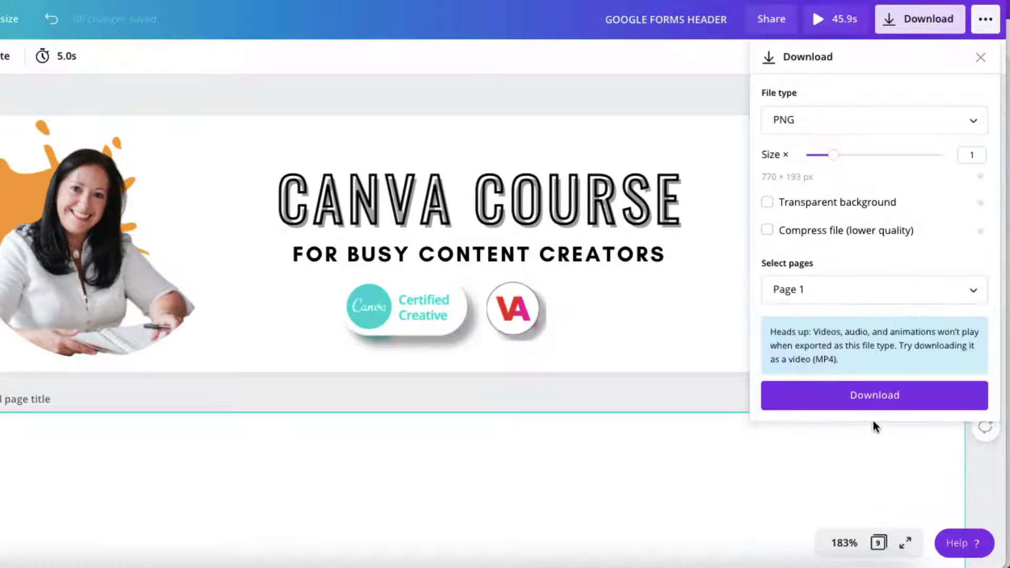
{"action": "left_click", "coordinate": [873, 395]}
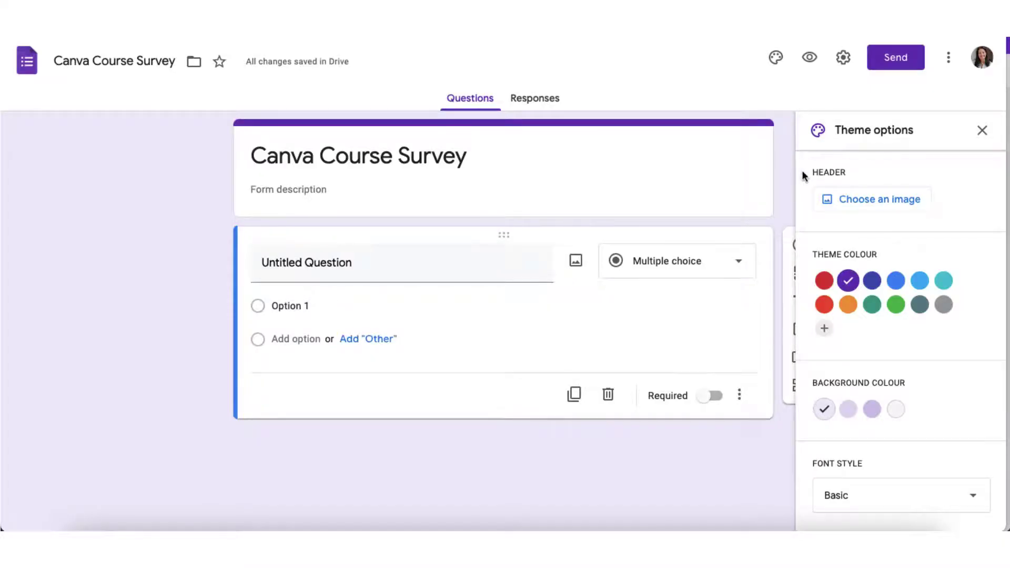
Back in the Google Form, upload the downloaded Canva Course banner as the header image, keeping the whole banner within the crop
{"action": "left_click", "coordinate": [886, 205]}
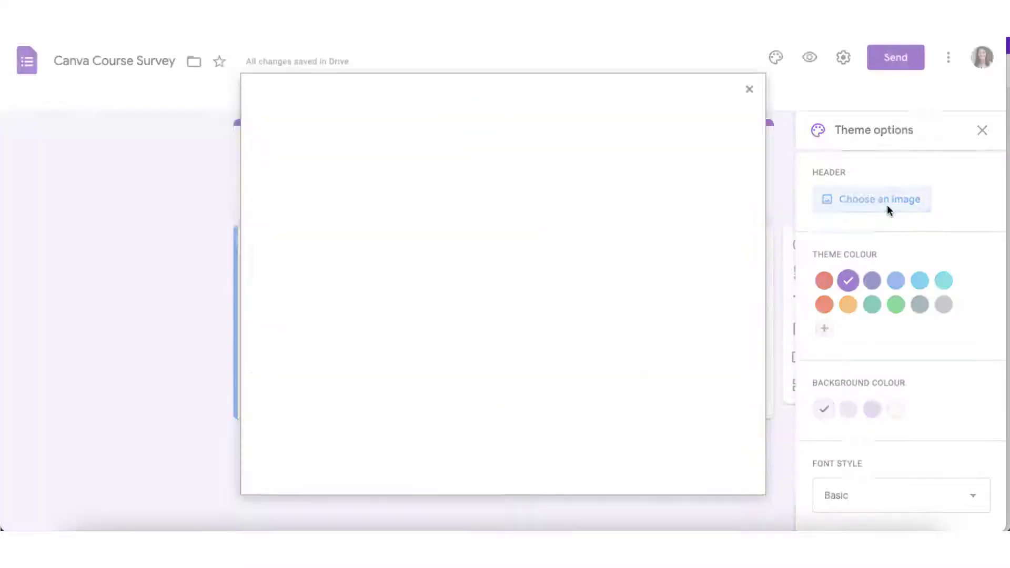
{"action": "left_click", "coordinate": [354, 149]}
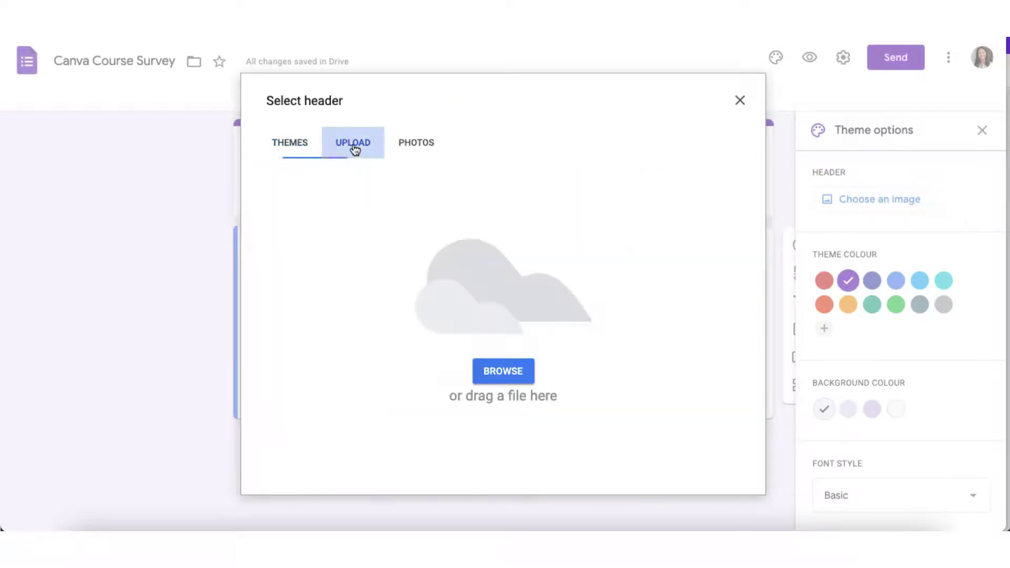
{"action": "left_click", "coordinate": [483, 378]}
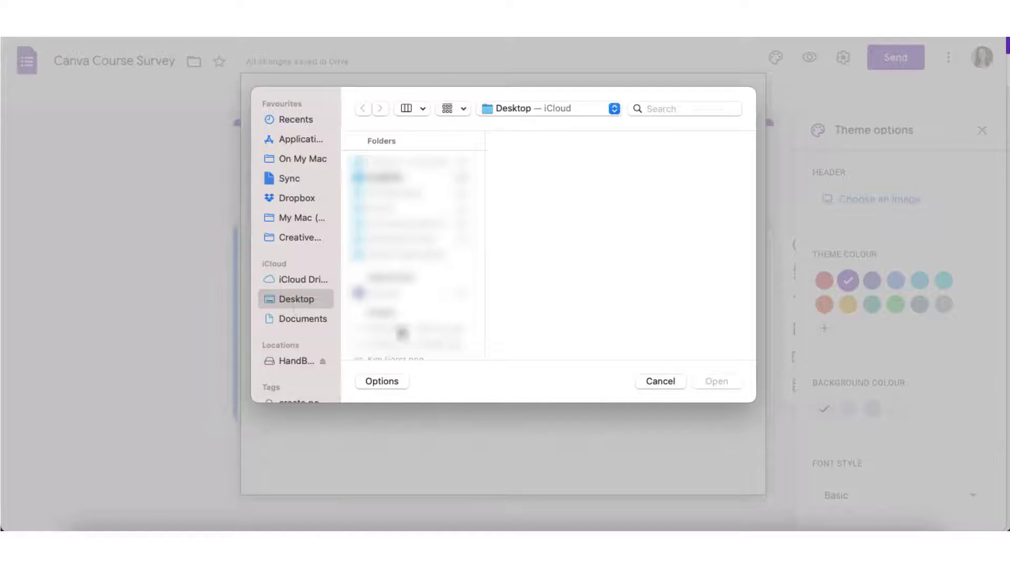
{"action": "left_click", "coordinate": [401, 329]}
{"action": "left_click", "coordinate": [724, 379]}
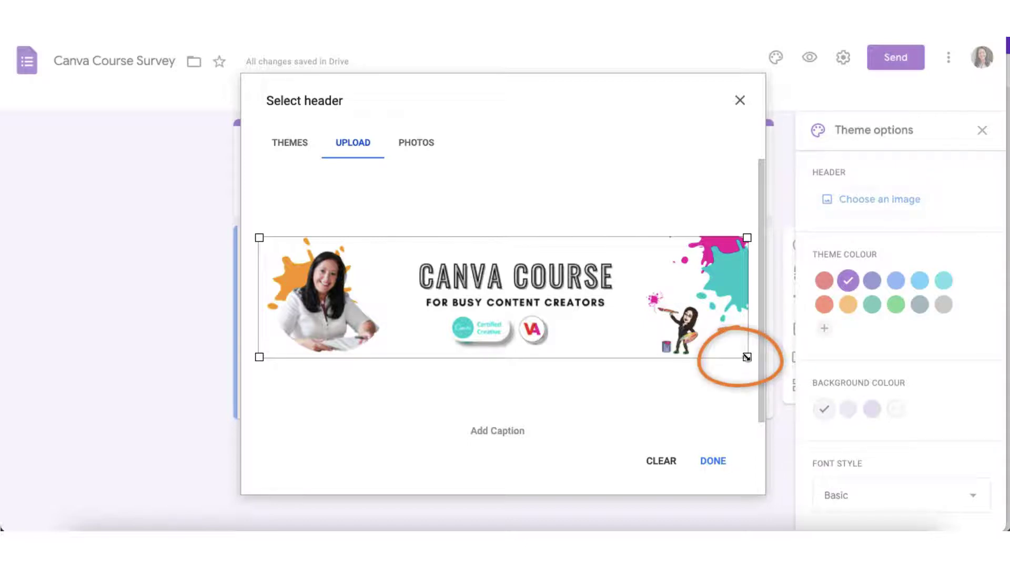
{"action": "left_click_drag", "start_coordinate": [747, 357], "coordinate": [789, 368]}
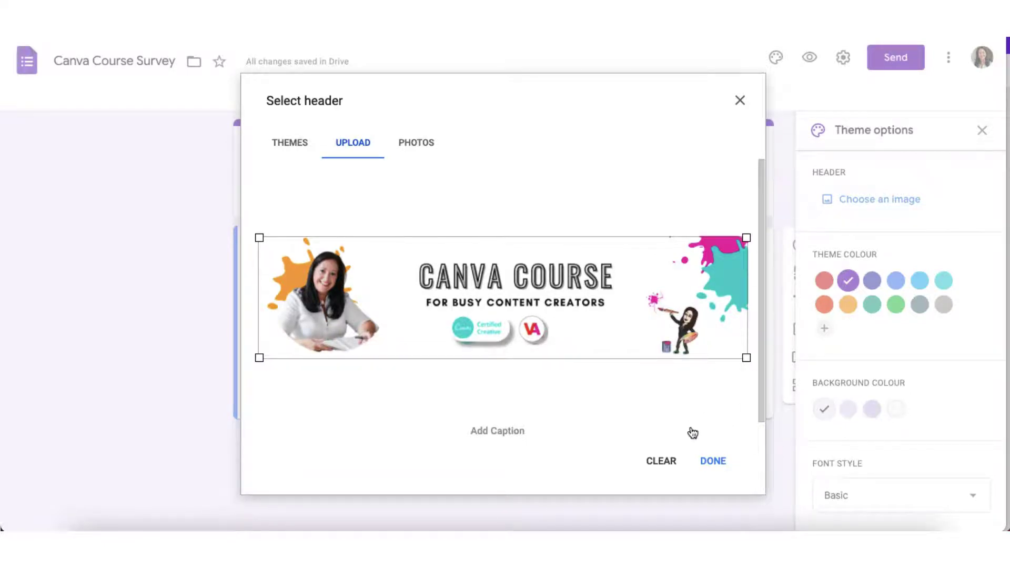
{"action": "left_click", "coordinate": [711, 461]}
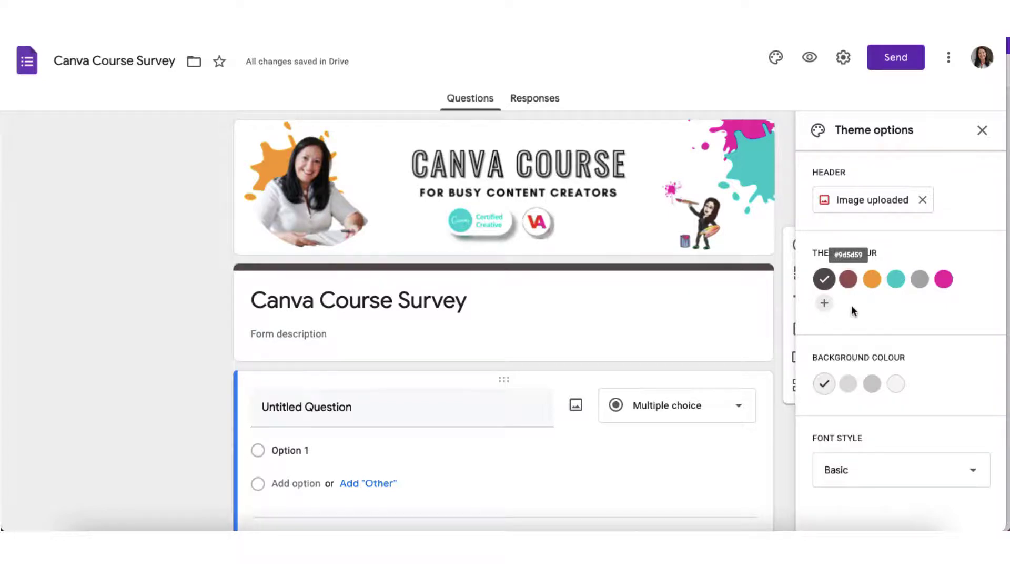
Try the grey background colours for the form and choose the last, near-white one
{"action": "scroll", "coordinate": [863, 315], "scroll_direction": "down", "scroll_amount": 1}
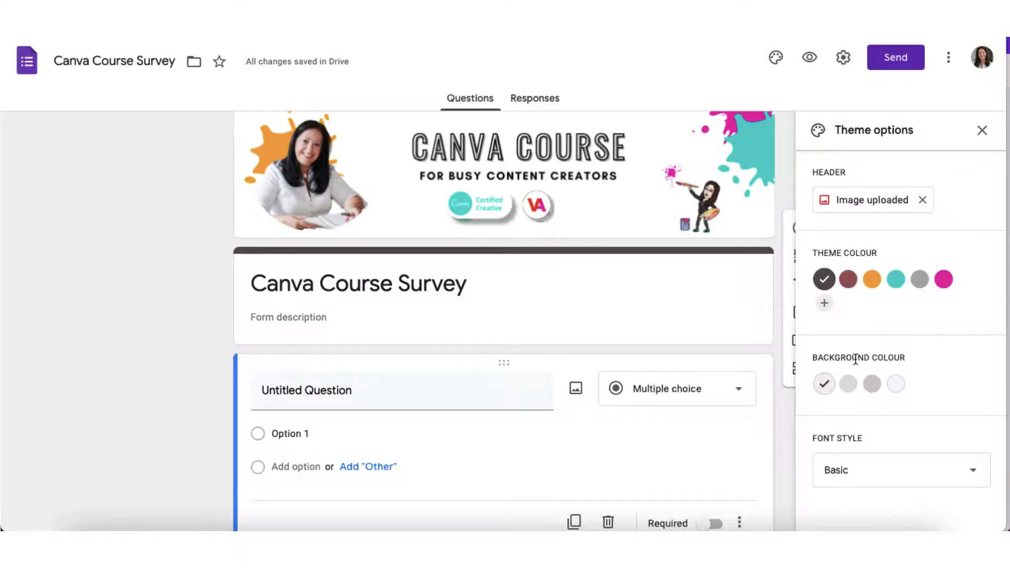
{"action": "left_click", "coordinate": [847, 388]}
{"action": "left_click", "coordinate": [846, 388]}
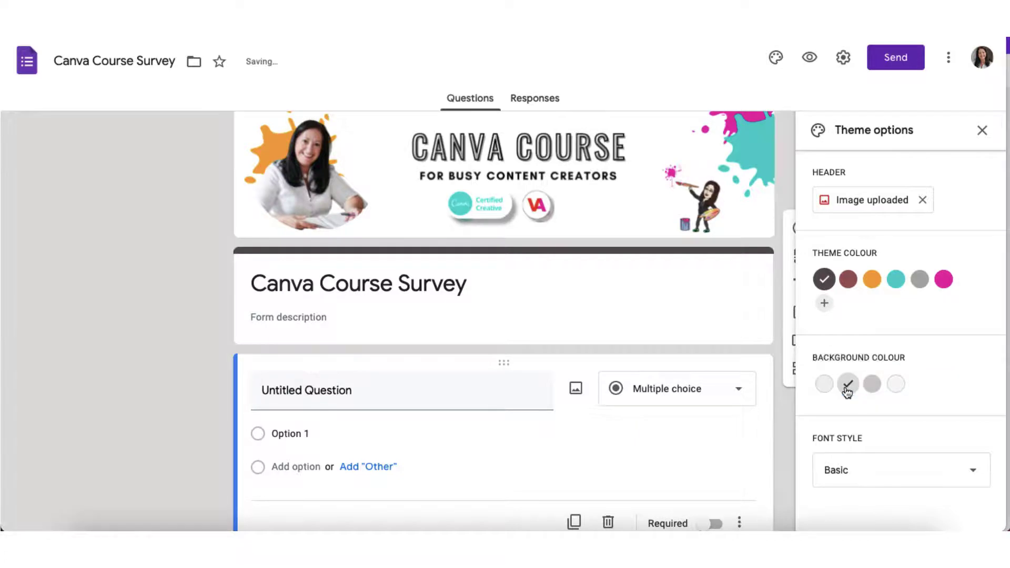
{"action": "left_click", "coordinate": [871, 384]}
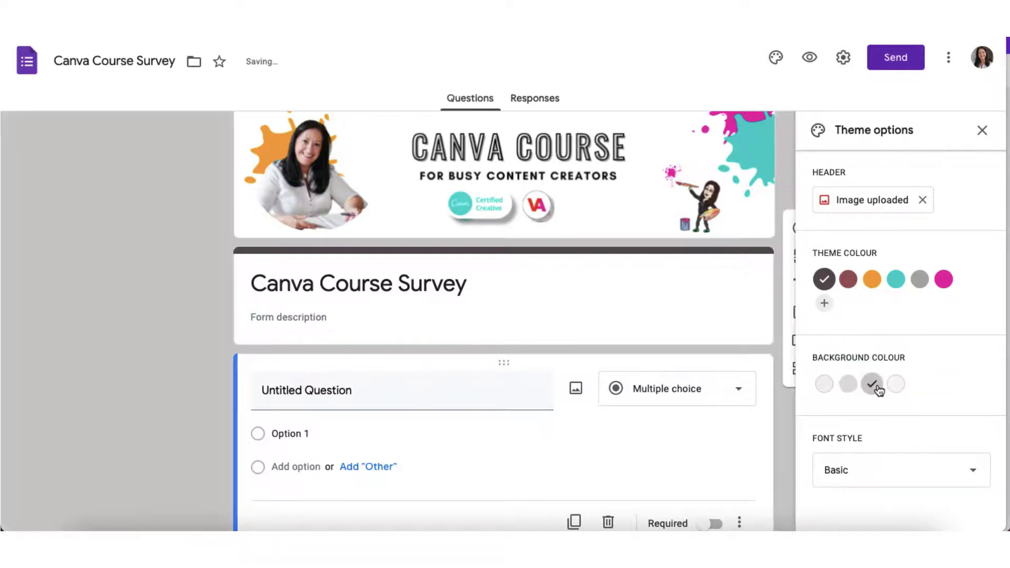
{"action": "left_click", "coordinate": [894, 386]}
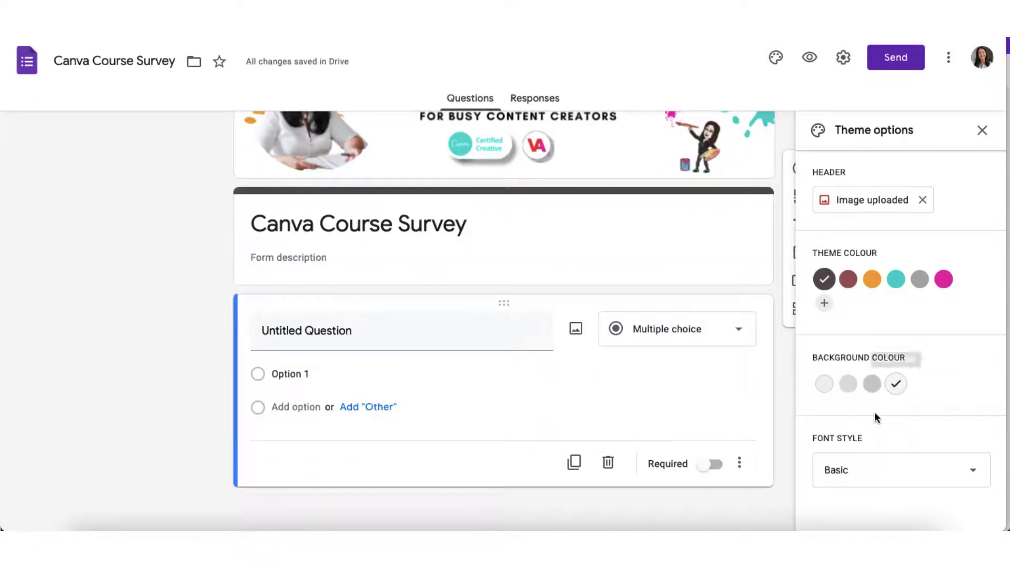
Review the font styles, keep Basic, and close the theme options
{"action": "left_click", "coordinate": [851, 471]}
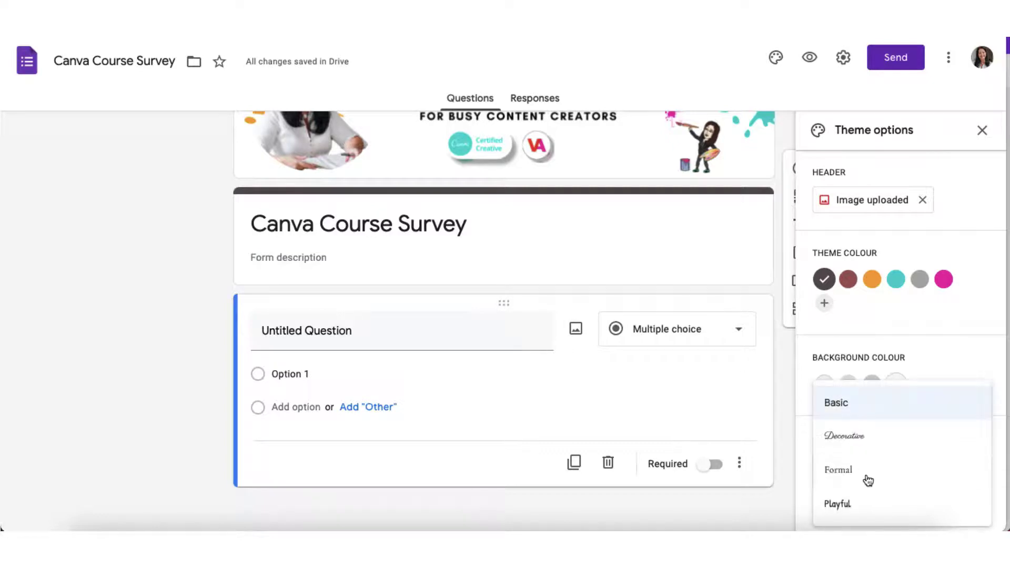
{"action": "left_click", "coordinate": [840, 406]}
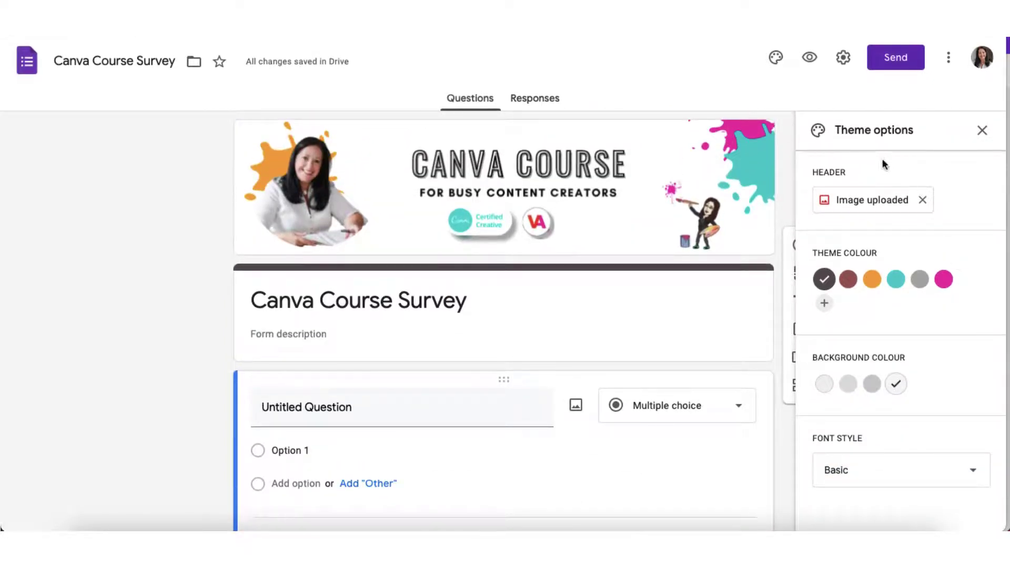
{"action": "left_click", "coordinate": [983, 132]}
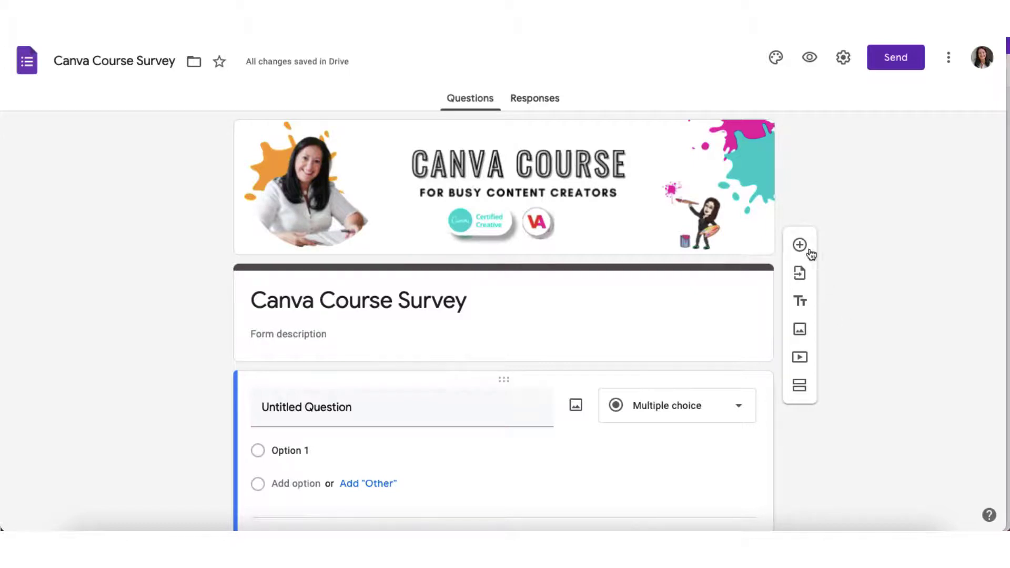
Title the first question "One a scale of 1-10 how much did you enjoy this course?" and make it a linear scale from 1 to 10
{"action": "scroll", "coordinate": [812, 256], "scroll_direction": "down", "scroll_amount": 2}
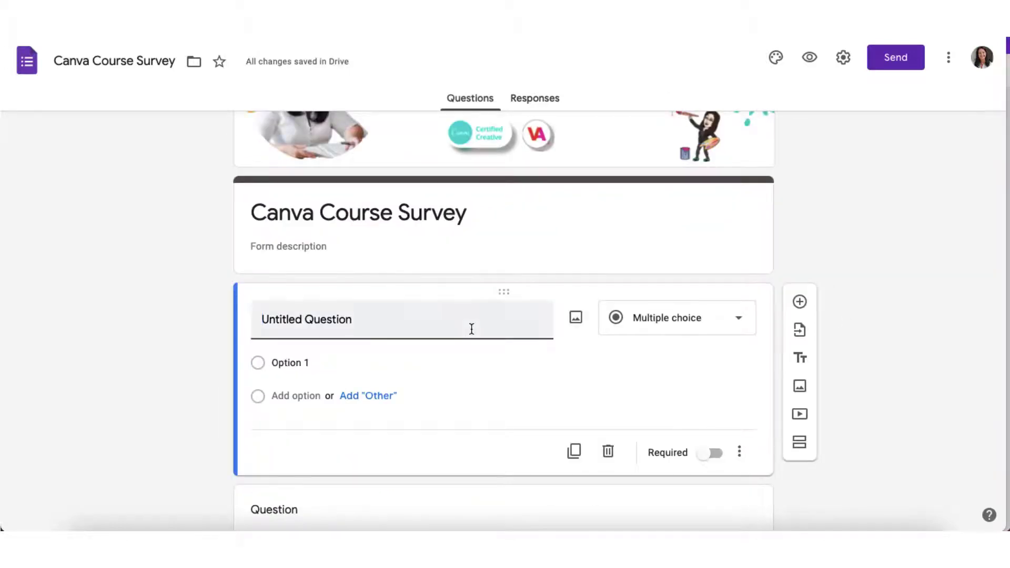
{"action": "type", "text": "One a scale of 1-10 how much did you enjoy this course?"}
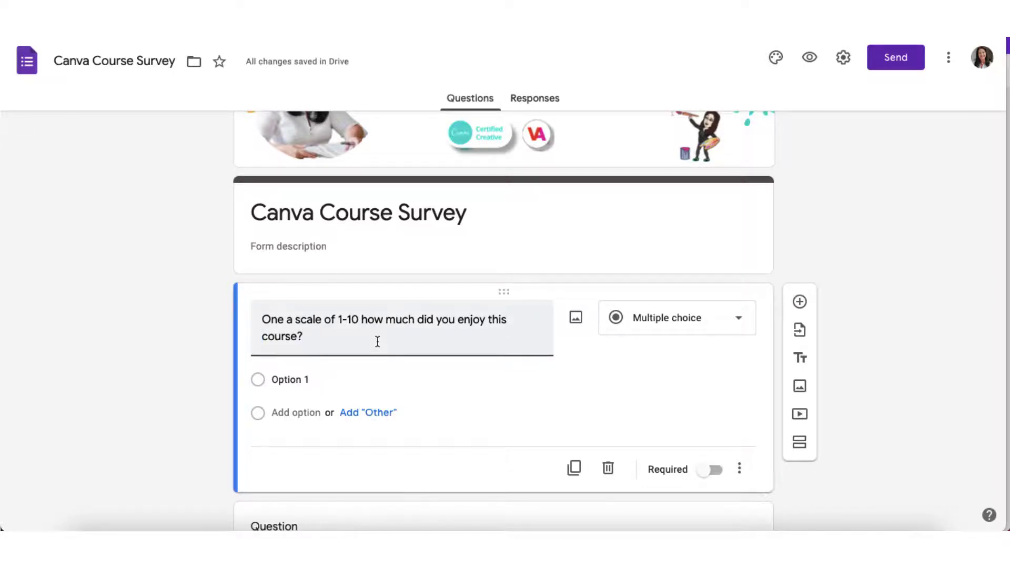
{"action": "left_click", "coordinate": [739, 319]}
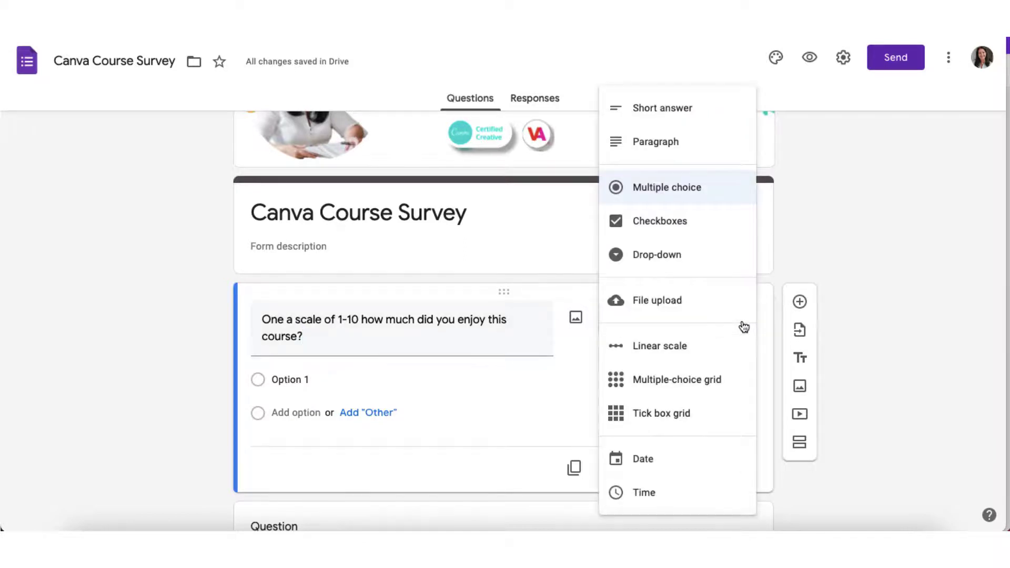
{"action": "left_click", "coordinate": [679, 346]}
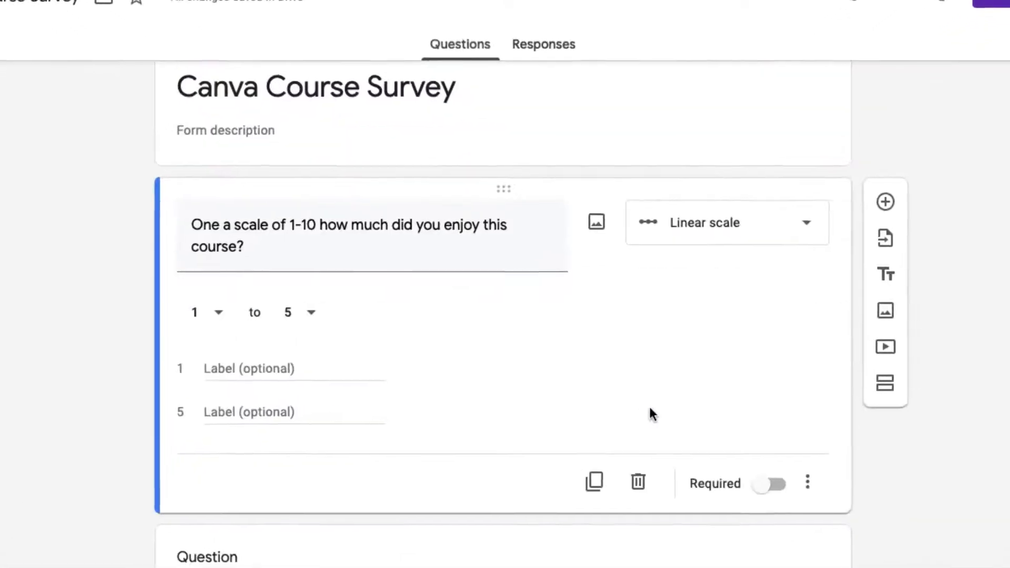
{"action": "left_click", "coordinate": [310, 319]}
{"action": "left_click", "coordinate": [305, 535]}
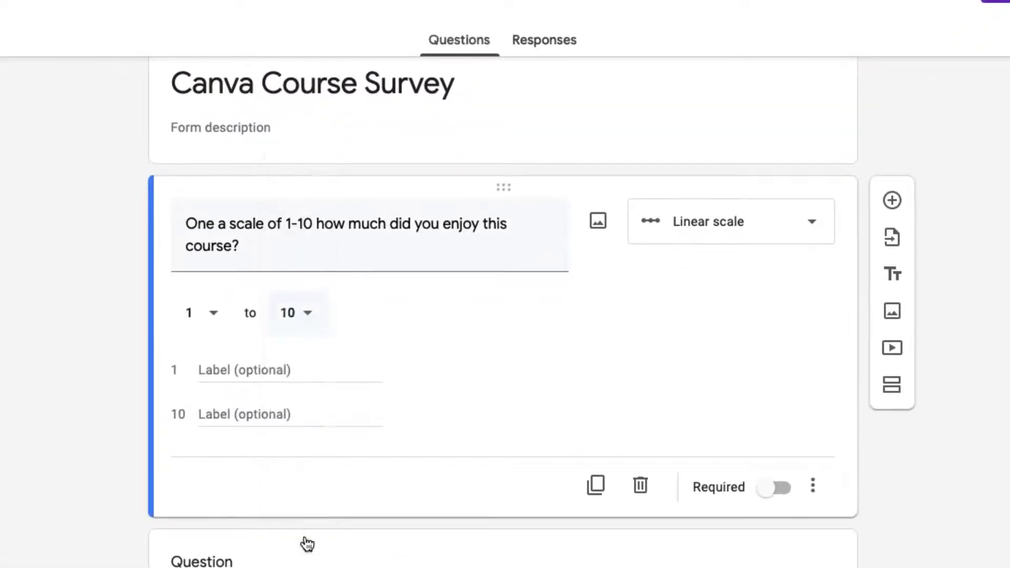
Label the scale's 1 as "Disliked" and 10 as "Loved", and make the question required
{"action": "left_click", "coordinate": [211, 370]}
{"action": "type", "text": "Disliked"}
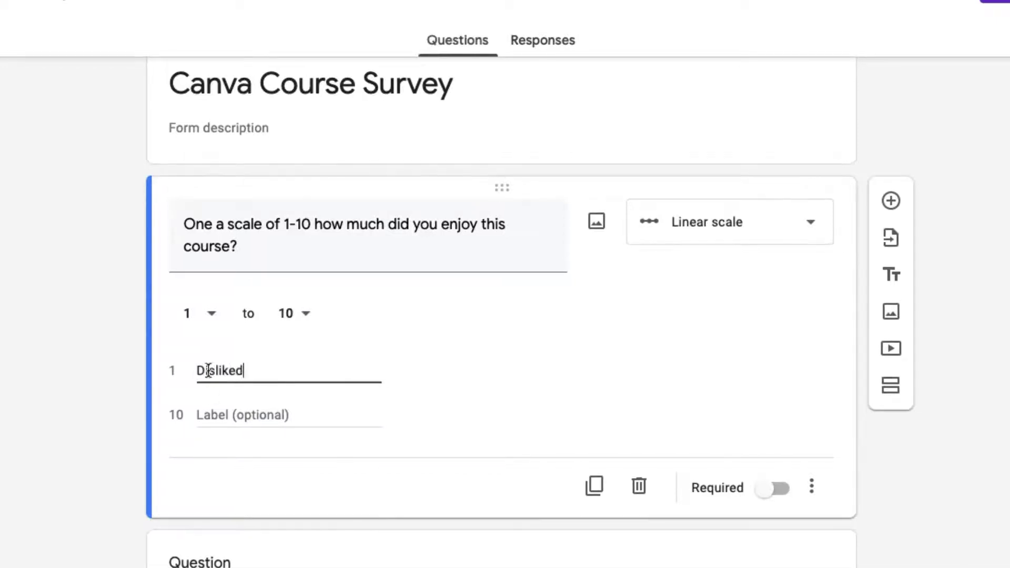
{"action": "key", "text": "Tab"}
{"action": "type", "text": "Loved"}
{"action": "left_click", "coordinate": [594, 342]}
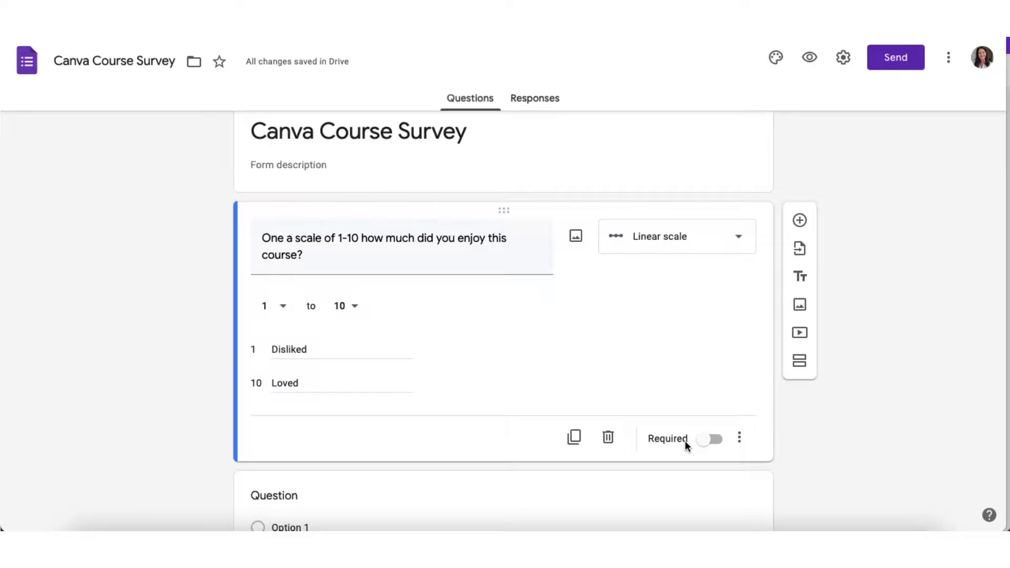
{"action": "left_click", "coordinate": [719, 445]}
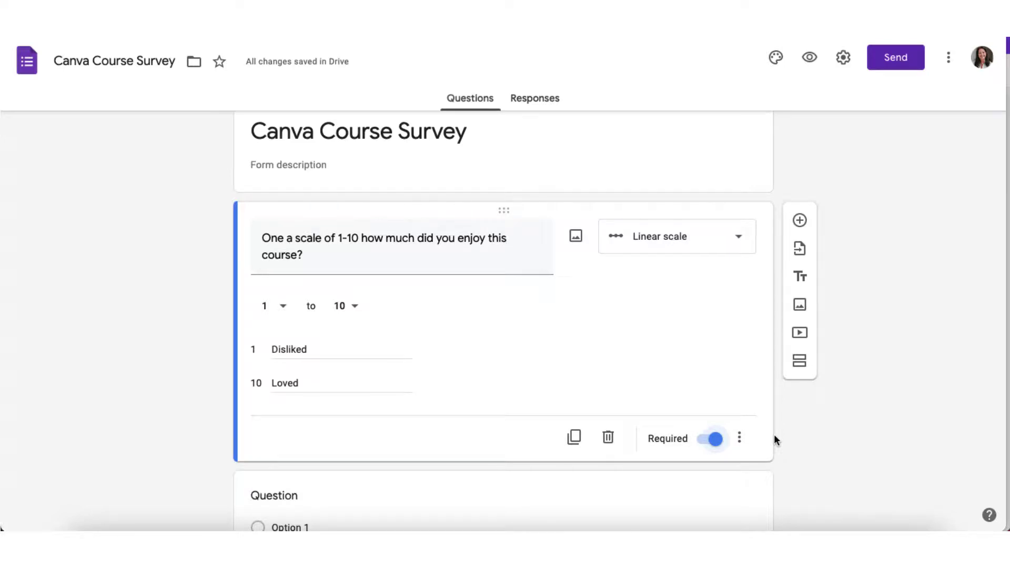
{"action": "scroll", "coordinate": [483, 422], "scroll_direction": "down", "scroll_amount": 2}
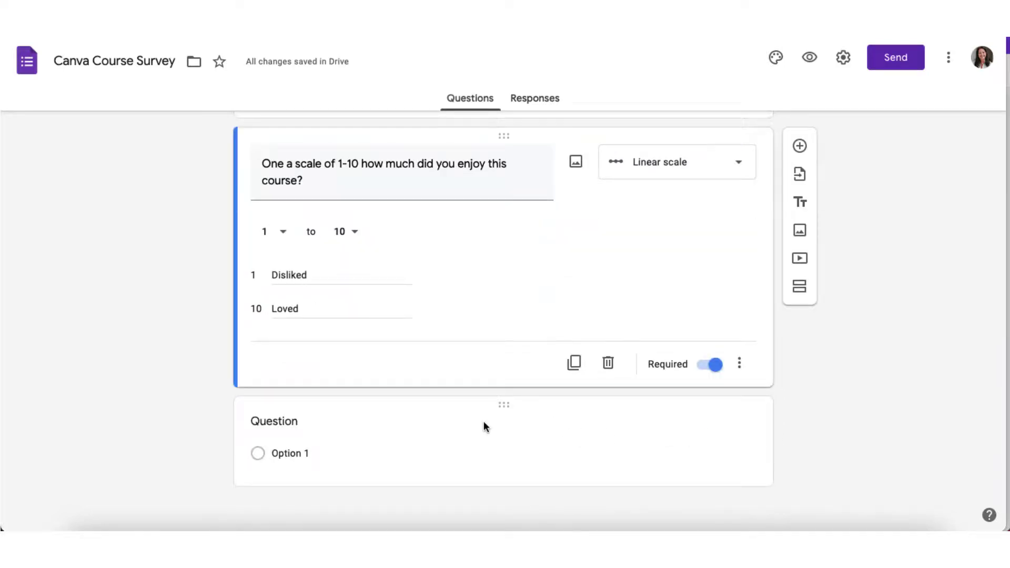
Title the second question "Which lesson did you enjoy the most?" and keep it as multiple choice
{"action": "left_click", "coordinate": [485, 425]}
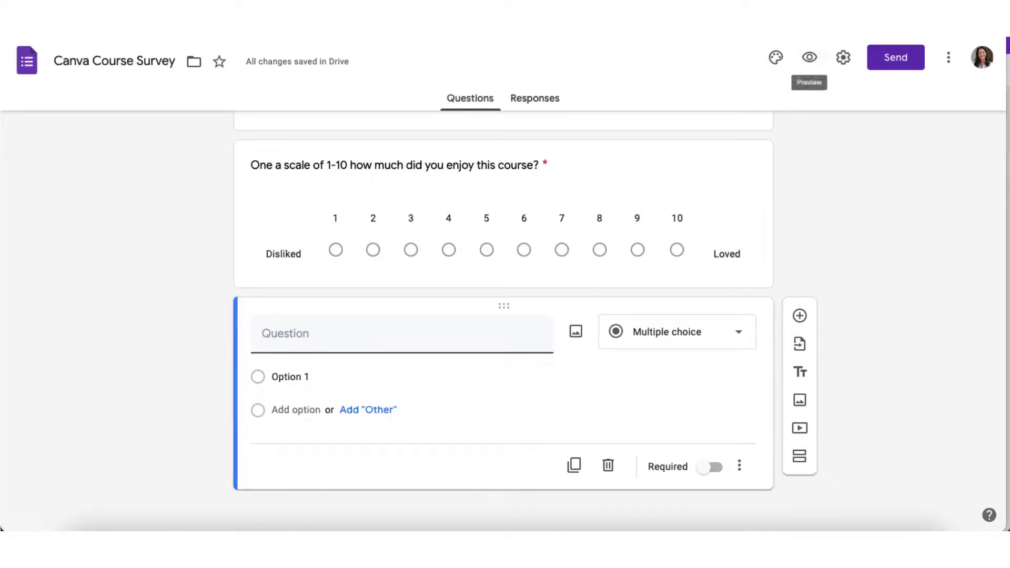
{"action": "type", "text": "Which lesson did you enjoy the most?"}
{"action": "left_click", "coordinate": [726, 339]}
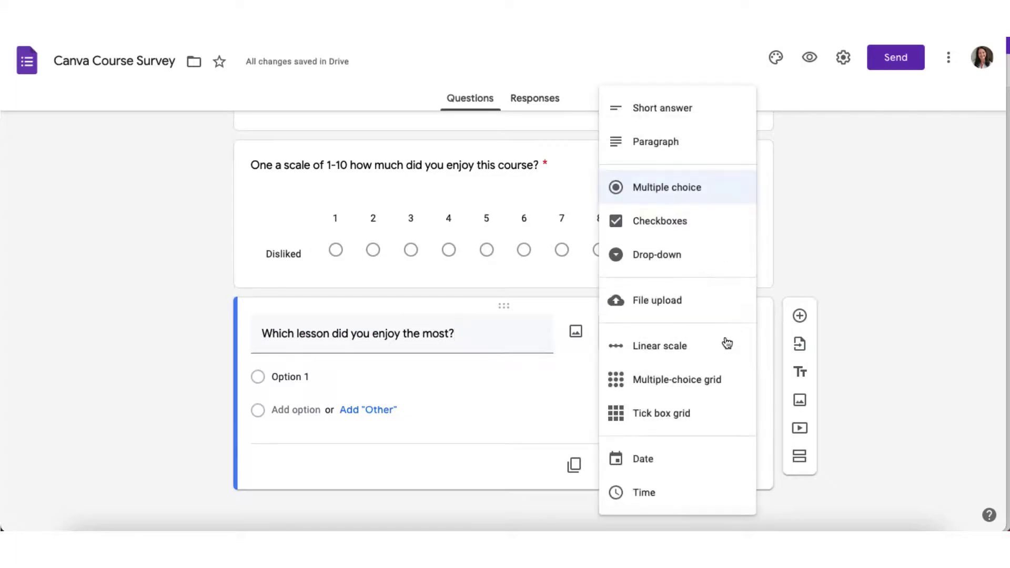
{"action": "left_click", "coordinate": [692, 196]}
Give the lesson question the options "Lesson 1", "Lesson 2" and "Lesson 3", and make it required
{"action": "left_click", "coordinate": [300, 387]}
{"action": "type", "text": "Lesson 1"}
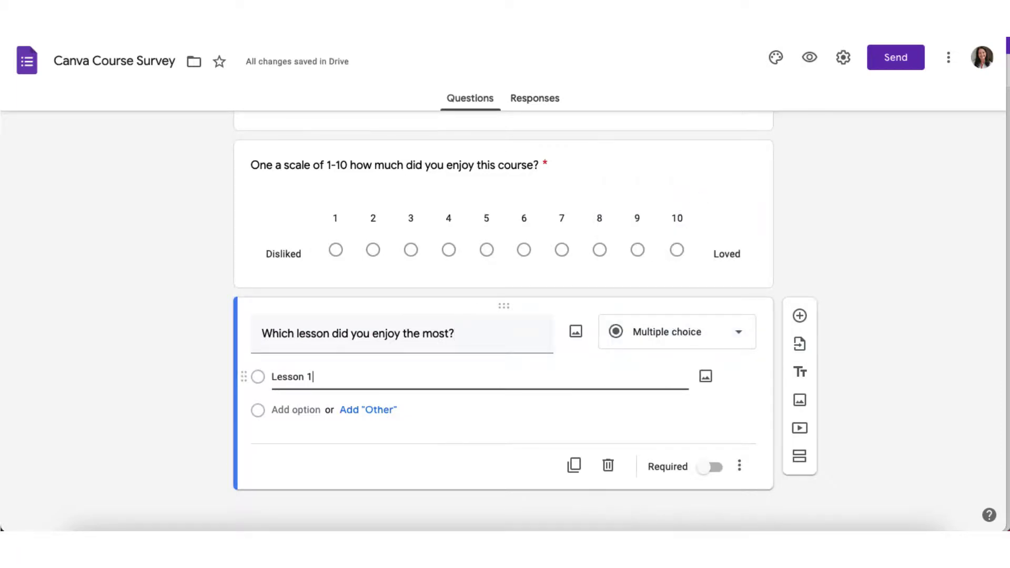
{"action": "key", "text": "Return"}
{"action": "type", "text": "Lesson 2"}
{"action": "left_click", "coordinate": [290, 443]}
{"action": "type", "text": "Lesson 3"}
{"action": "left_click", "coordinate": [151, 470]}
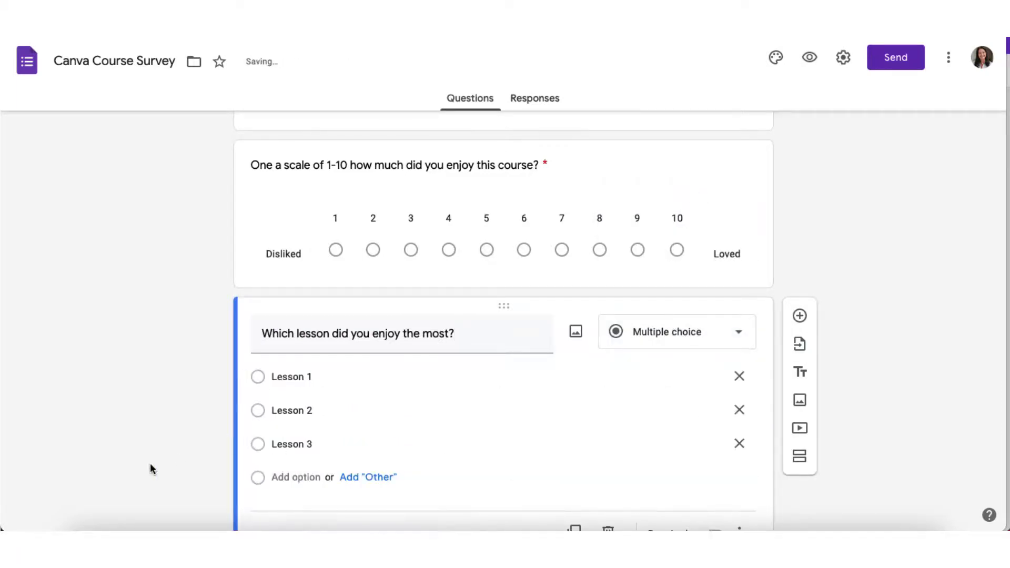
{"action": "scroll", "coordinate": [178, 465], "scroll_direction": "down", "scroll_amount": 2}
{"action": "left_click", "coordinate": [716, 464]}
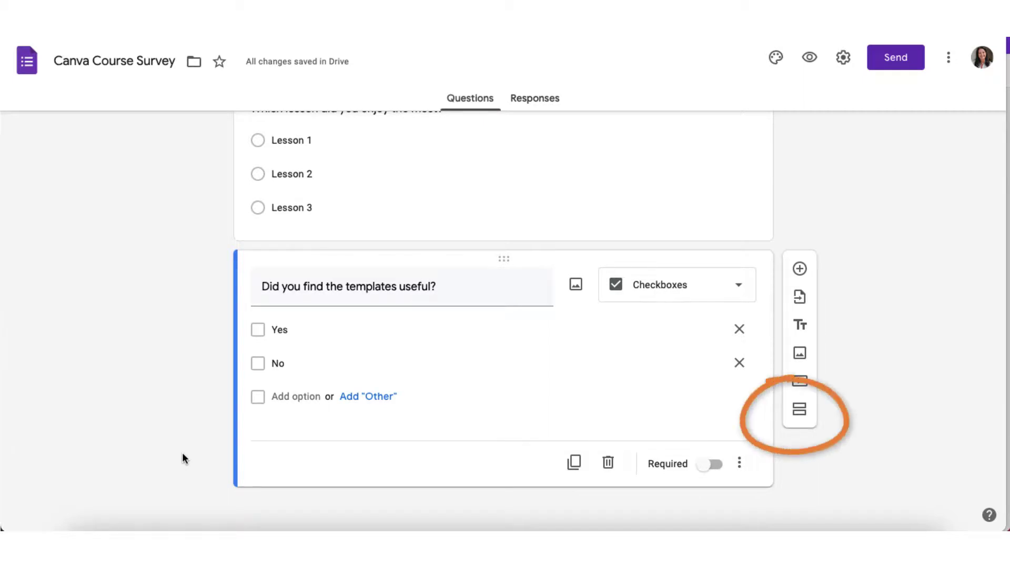
Add a second section after the templates question, titled "Digital Marketing" with the description "Section 2"
{"action": "left_click", "coordinate": [800, 409]}
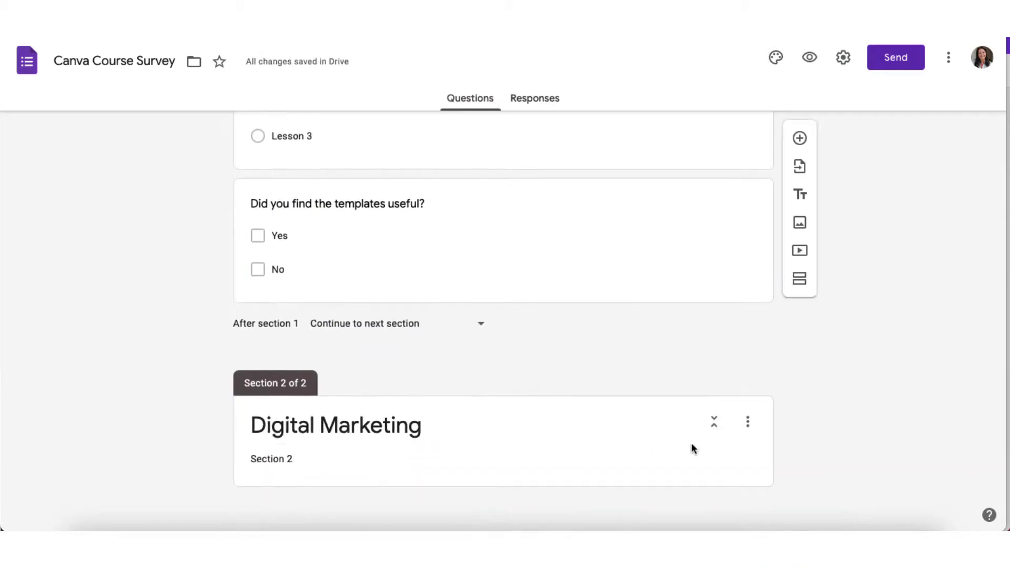
{"action": "triple_click", "coordinate": [561, 457]}
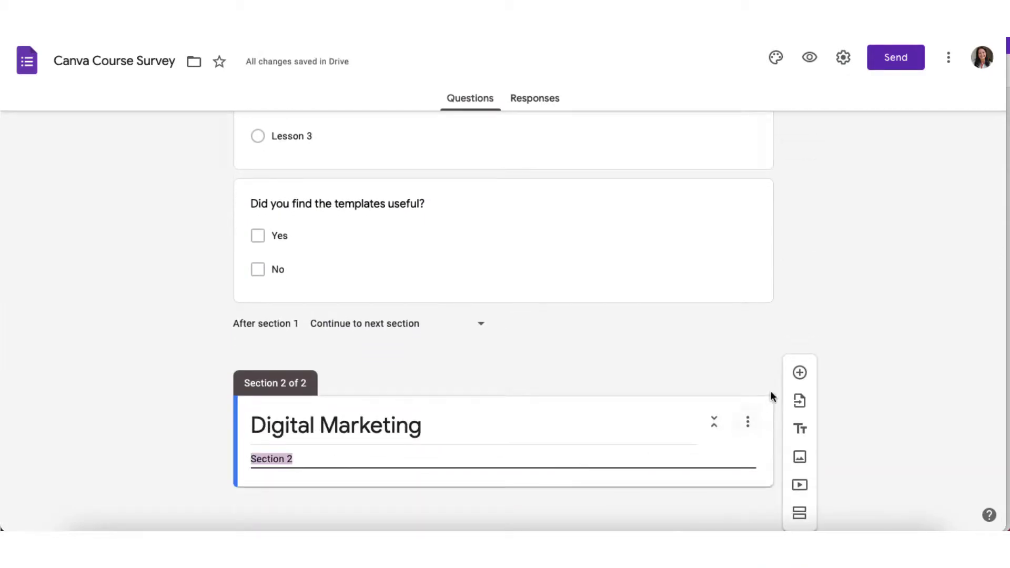
Add the paragraph question "What were the most useful learning outcomes?" to the Digital Marketing section
{"action": "left_click", "coordinate": [799, 373]}
{"action": "type", "text": "What were the most useful learning outcomes?"}
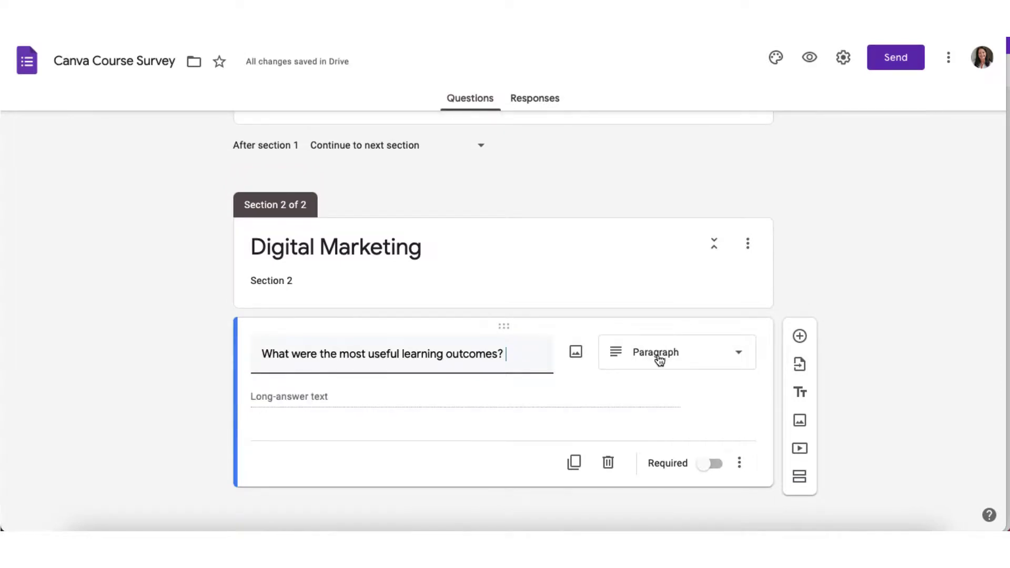
{"action": "left_click", "coordinate": [660, 357]}
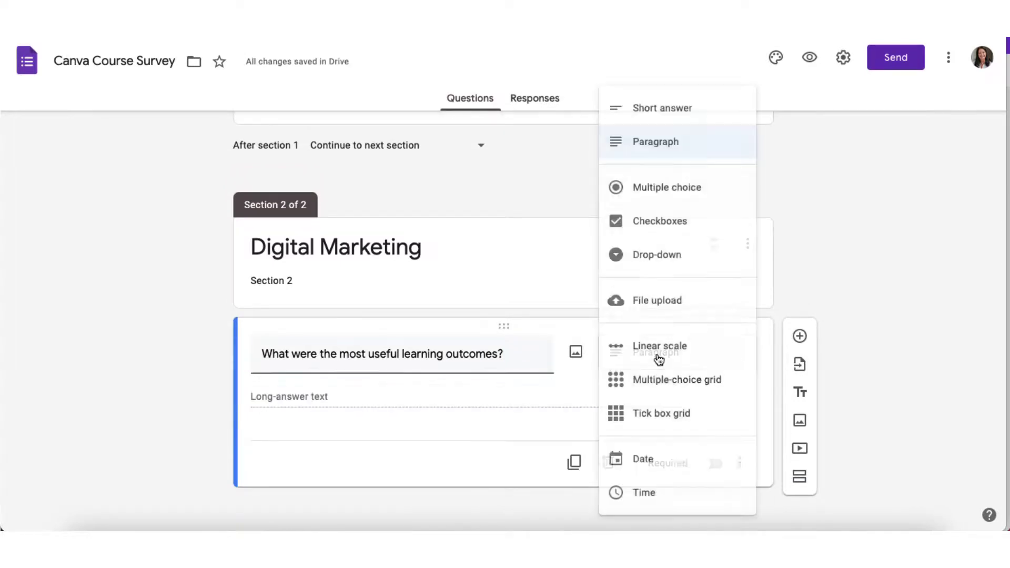
{"action": "left_click", "coordinate": [632, 143]}
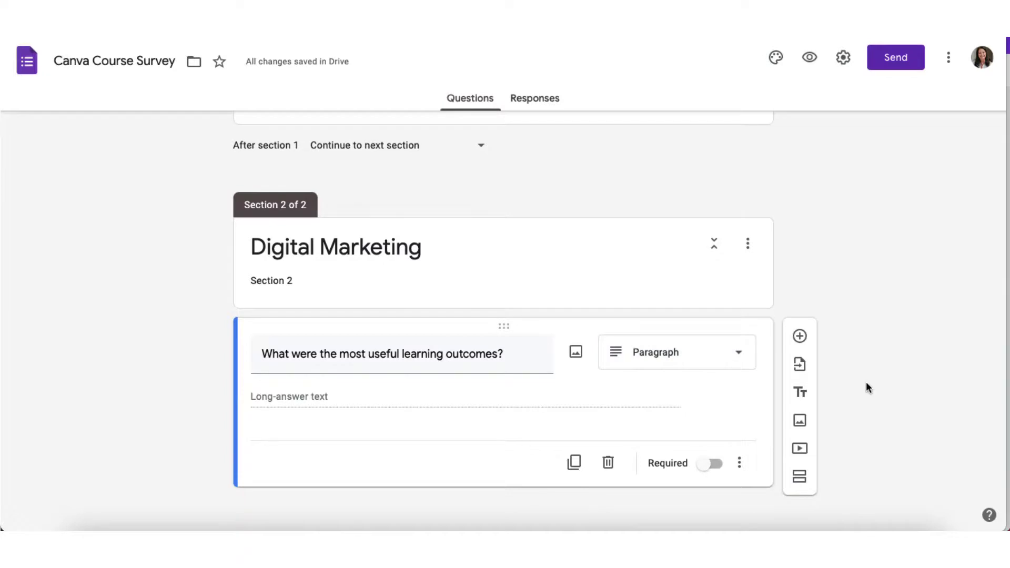
Preview the form and look through the header and questions of the first section
{"action": "scroll", "coordinate": [866, 384], "scroll_direction": "up", "scroll_amount": 2}
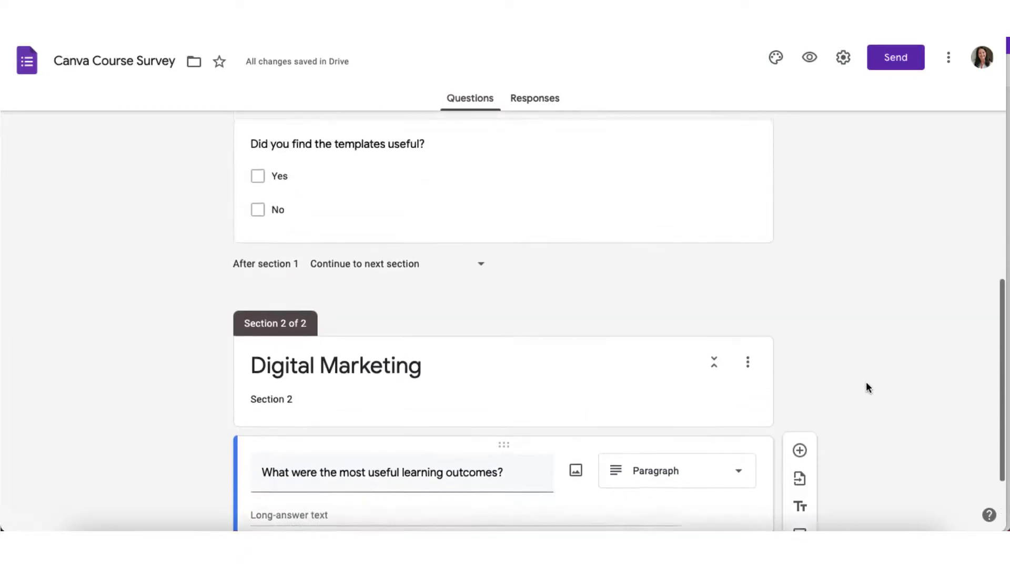
{"action": "scroll", "coordinate": [867, 384], "scroll_direction": "up", "scroll_amount": 10}
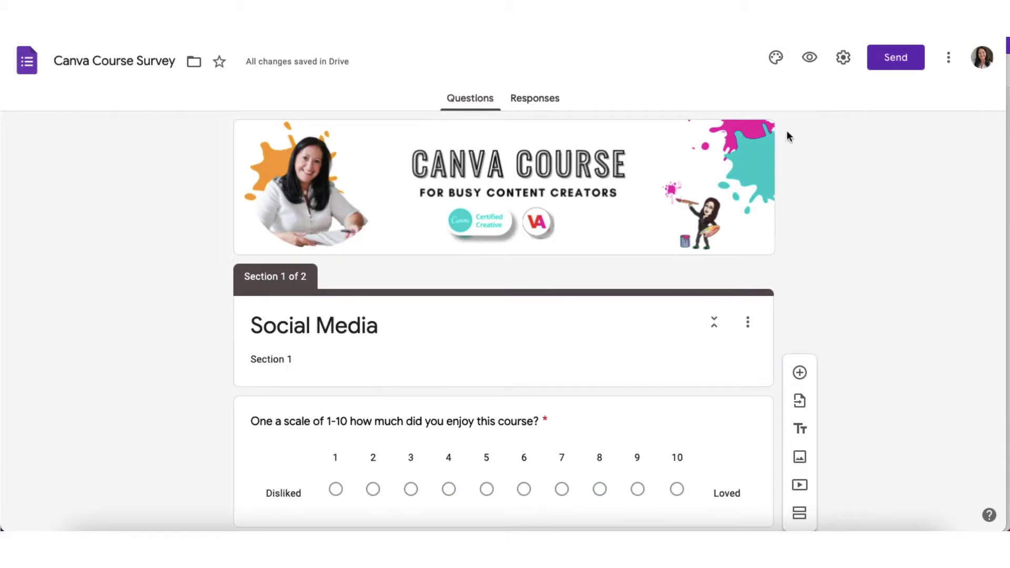
{"action": "left_click", "coordinate": [809, 57]}
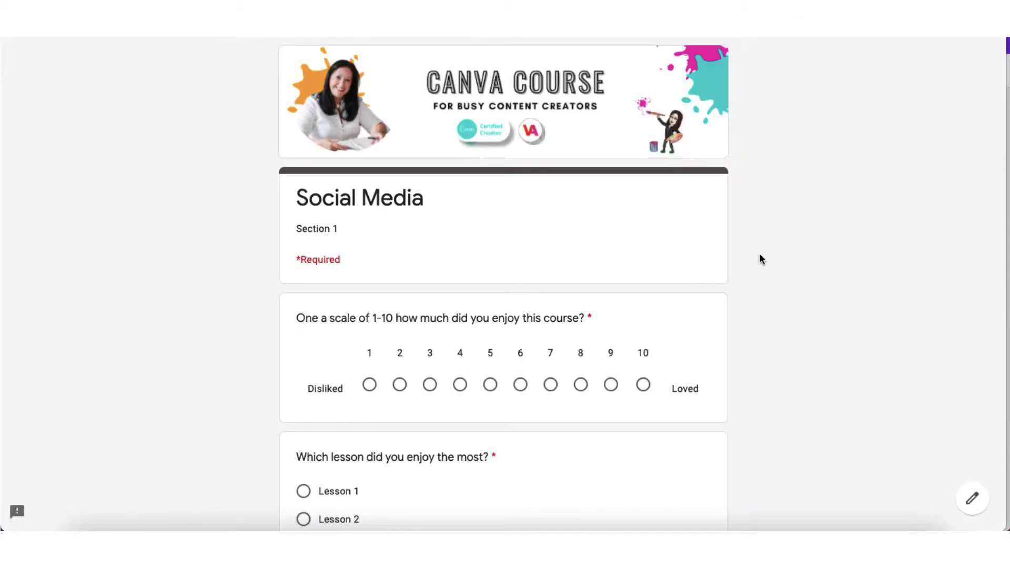
{"action": "scroll", "coordinate": [760, 254], "scroll_direction": "down", "scroll_amount": 3}
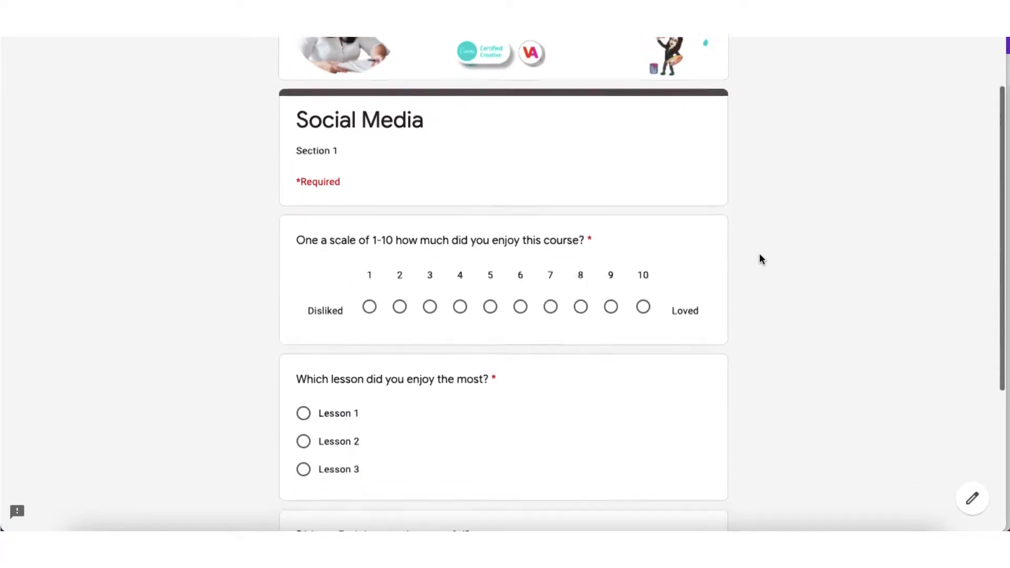
{"action": "scroll", "coordinate": [759, 254], "scroll_direction": "down", "scroll_amount": 3}
{"action": "scroll", "coordinate": [759, 254], "scroll_direction": "up", "scroll_amount": 6}
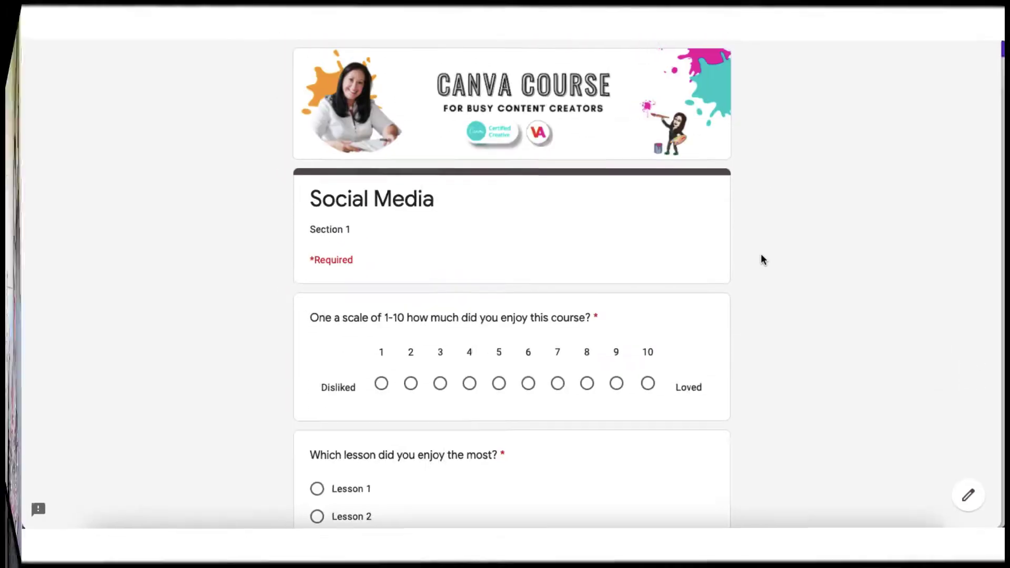